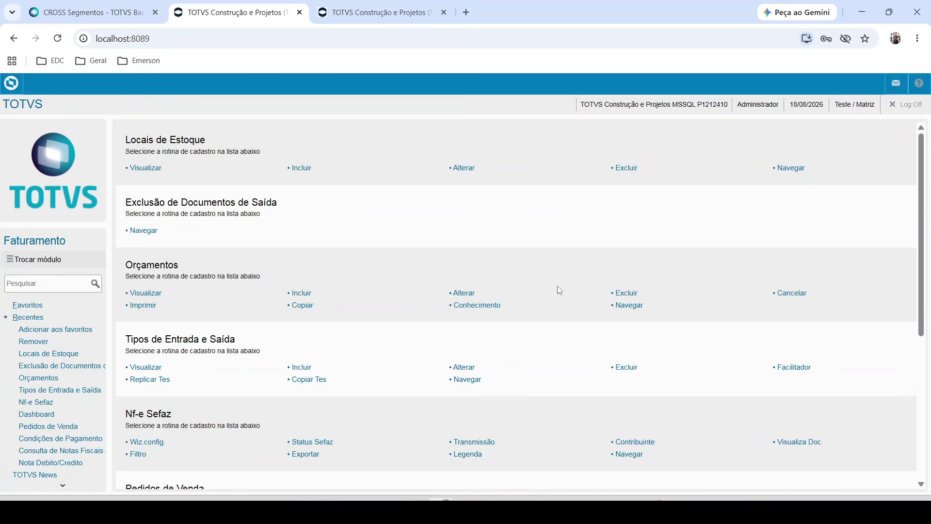
Start a new note in the Nota Debito/Credito routine with complement type 7 - Perda em estoque
left_click(64, 466)
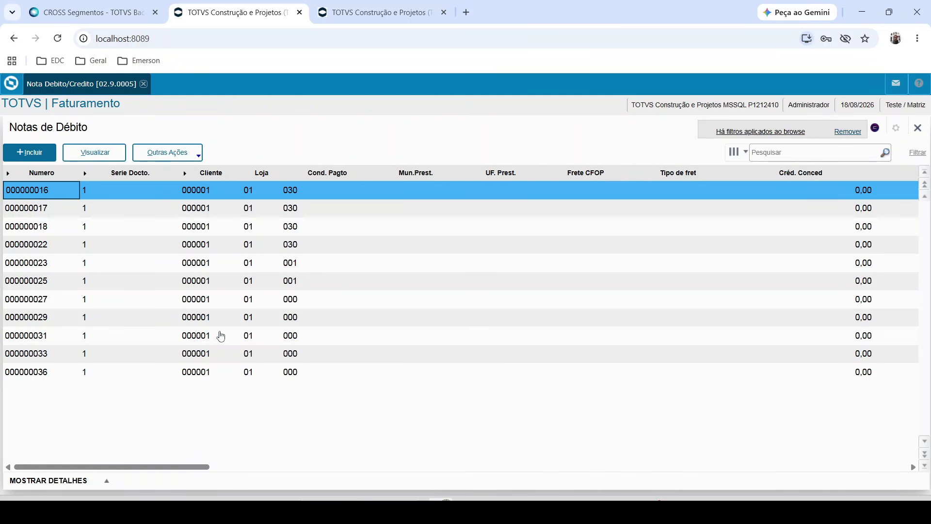
left_click(27, 152)
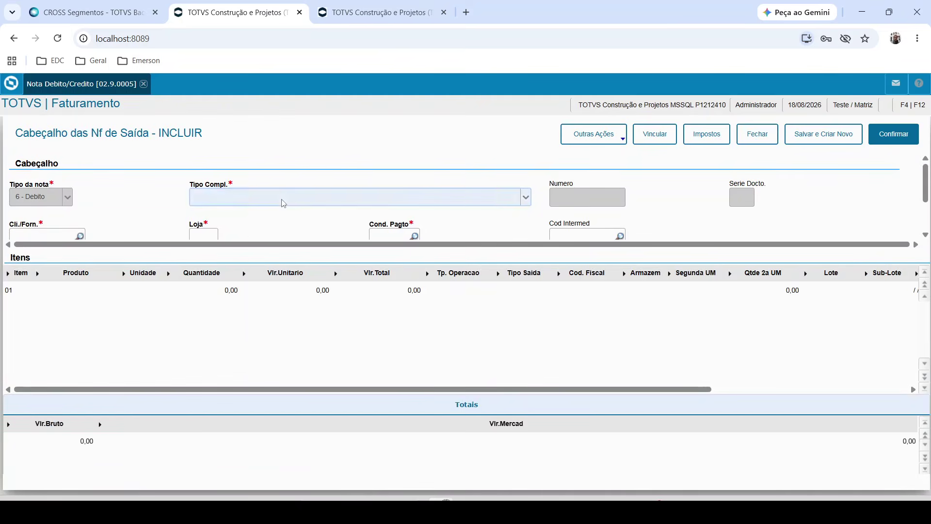
left_click(252, 197)
left_click(253, 301)
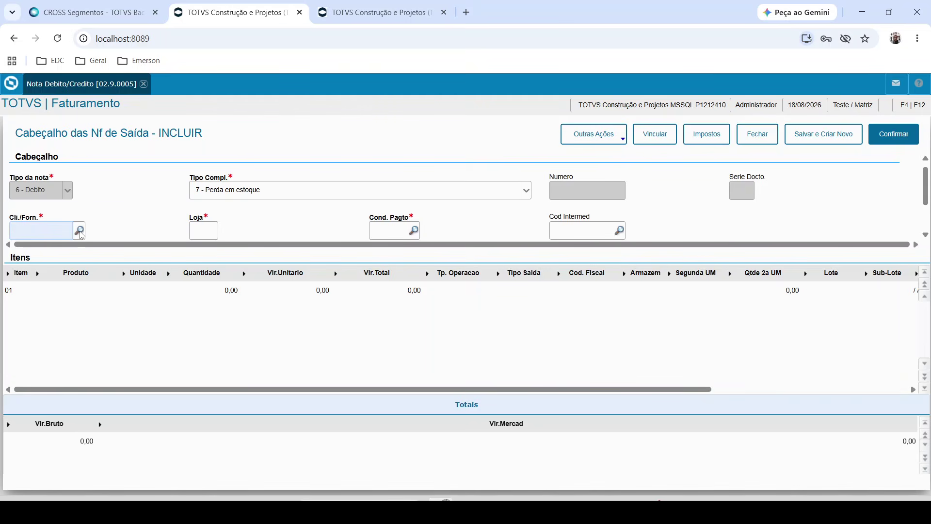
Choose TESLA as the note's supplier and set the payment condition to 010
left_click(79, 231)
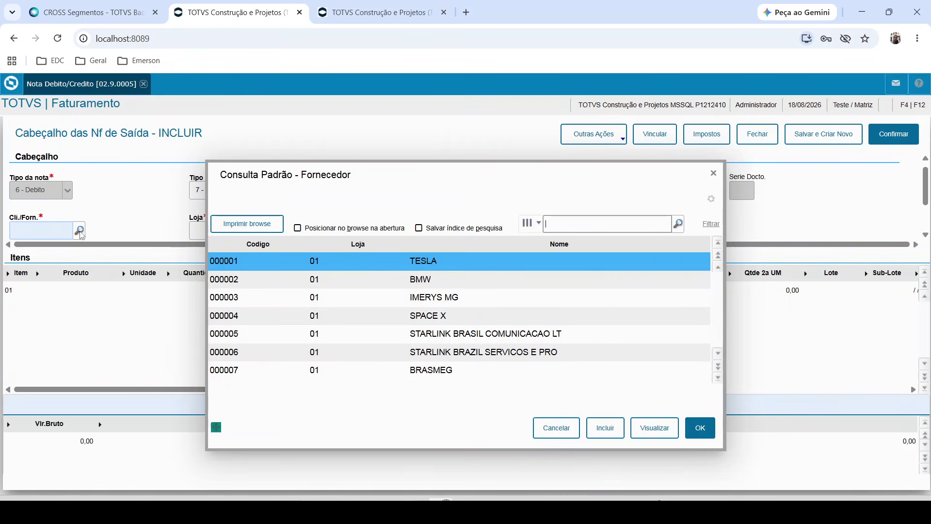
double_click(246, 261)
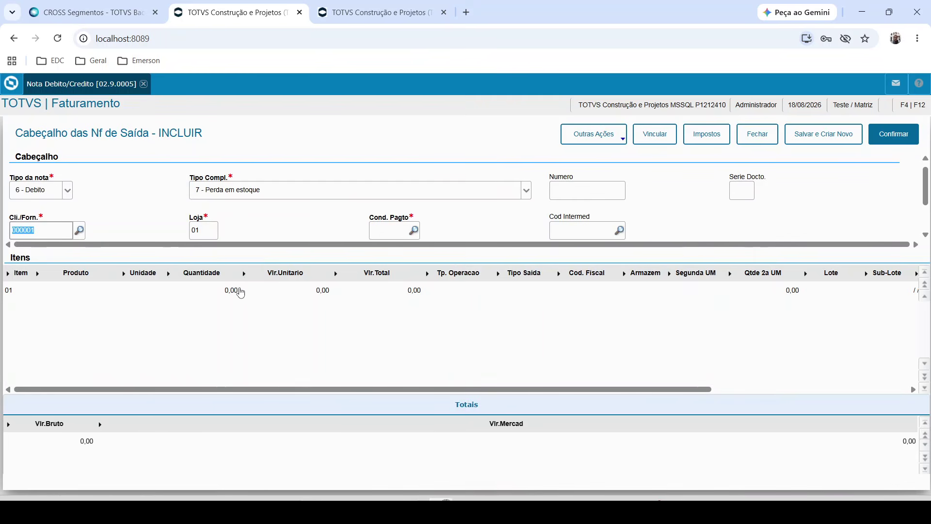
left_click(391, 228)
type("010")
key("Tab")
key("Tab")
key("Tab")
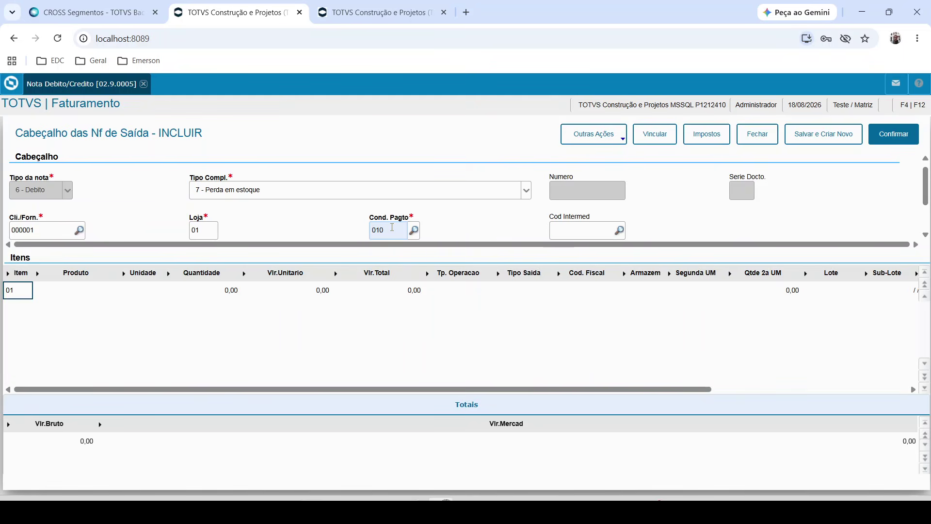
Look up and assign product 00100 (PALLET) to item 01 of the debit note
key("Return")
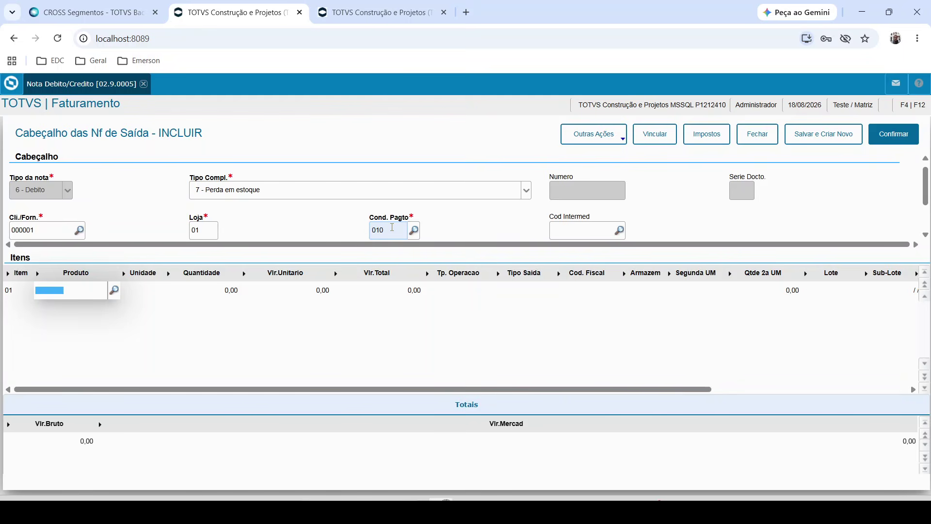
key("F3")
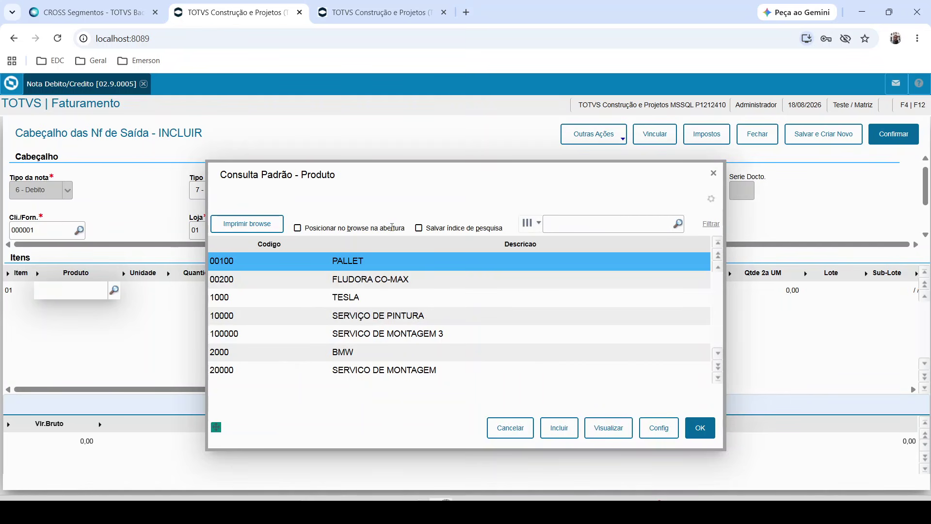
key("Down")
key("Down")
key("Down")
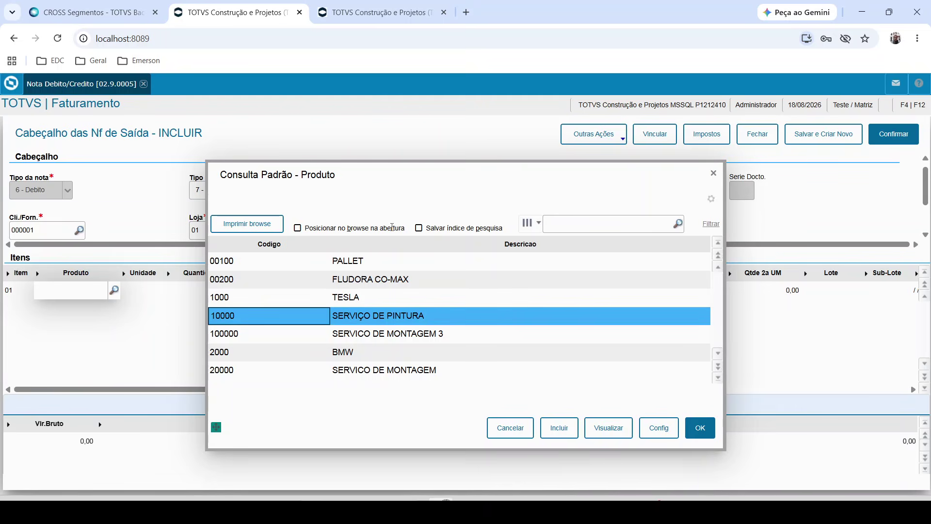
key("Up")
key("Up")
key("Up")
key("Return")
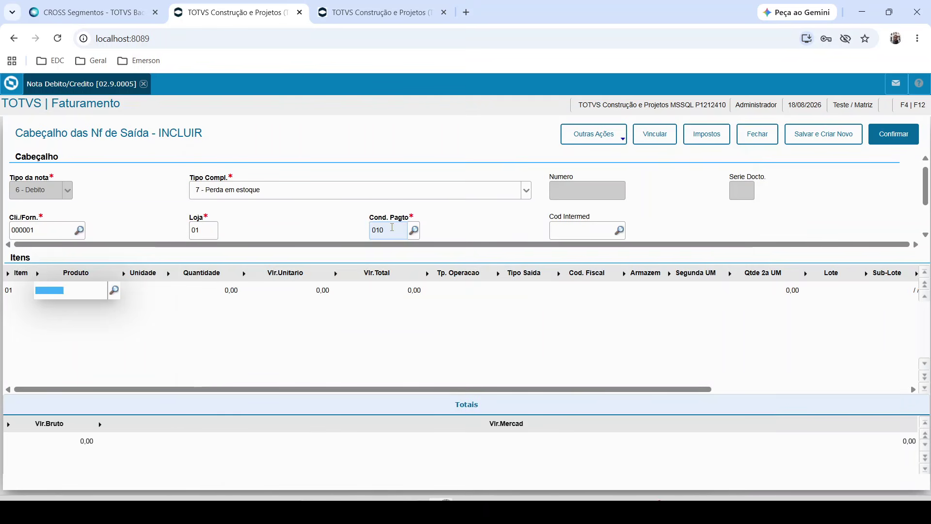
Set item 01's quantity to 10 and its unit value to 1,00
key("Return")
type("10")
key("Return")
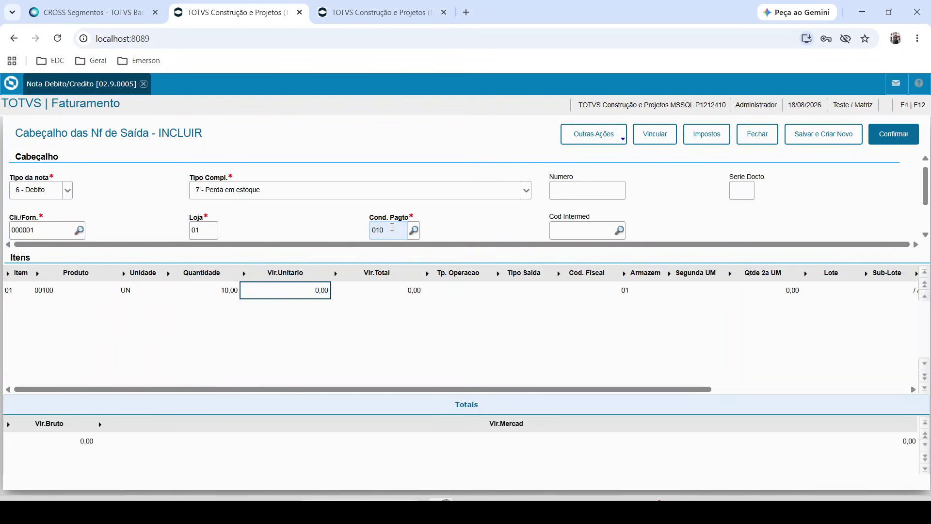
type("1")
key("Return")
key("Return")
key("Return")
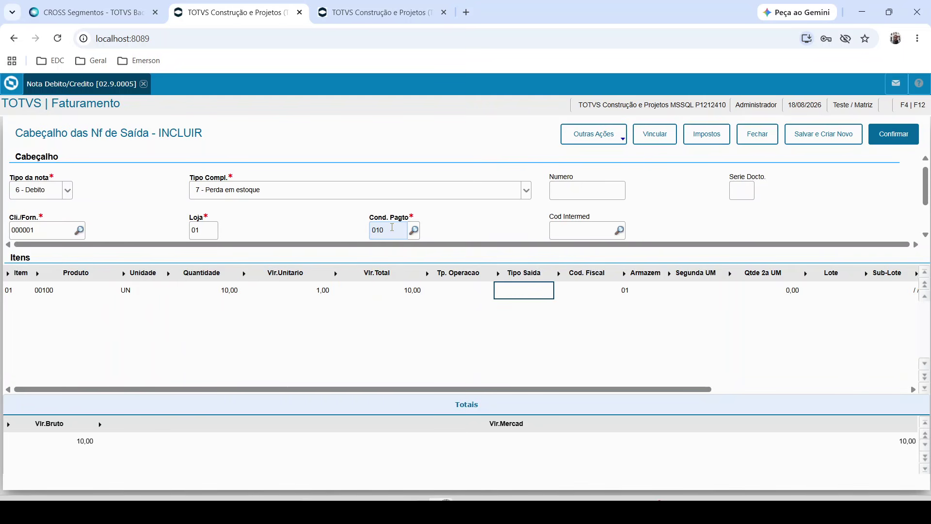
Set the item's Tipo Saida to 70D and choose fiscal code 5927 from the system table lookup
type("70D")
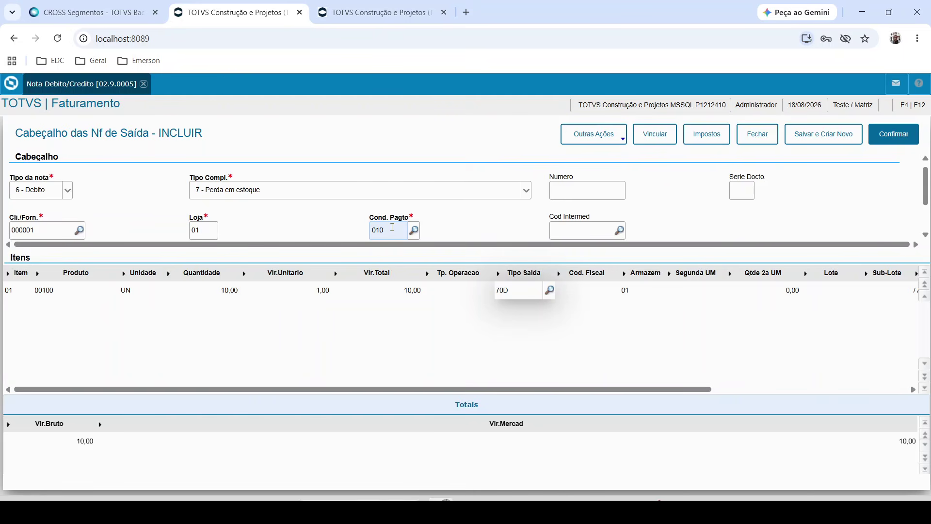
key("Return")
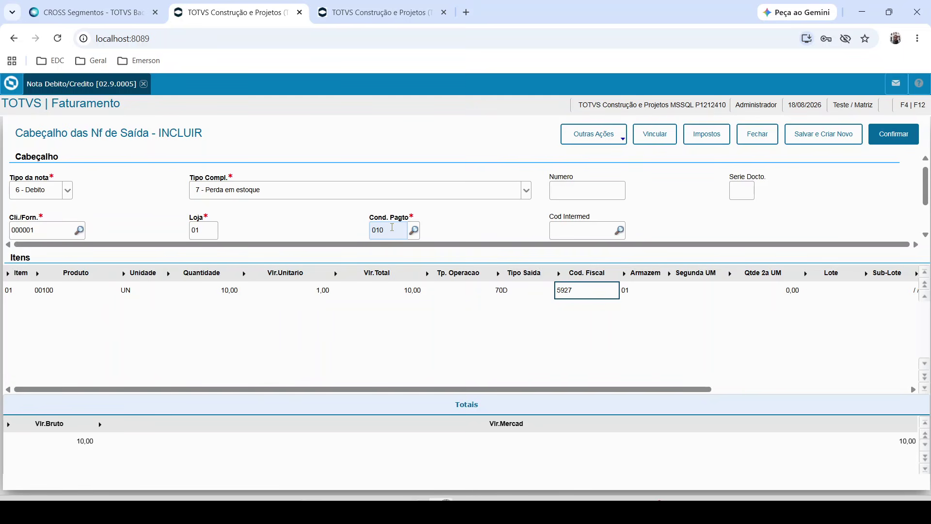
key("Return")
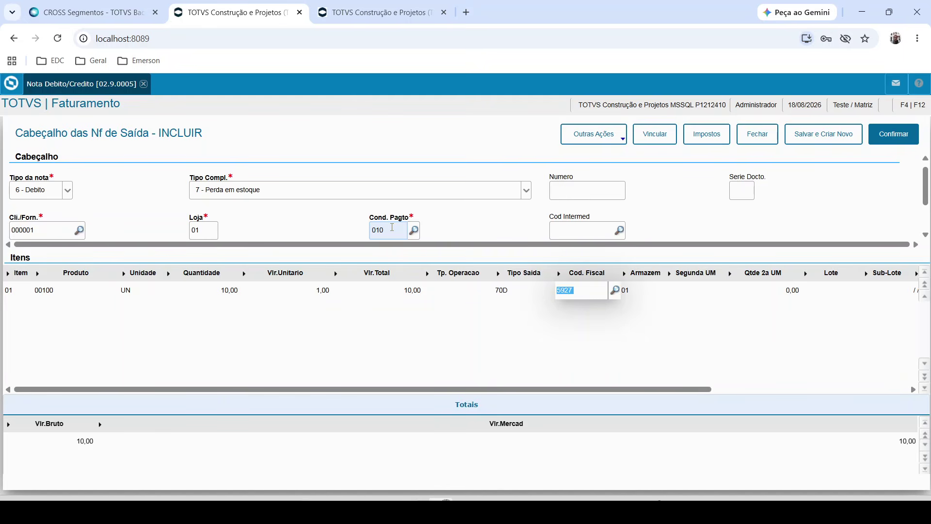
key("F3")
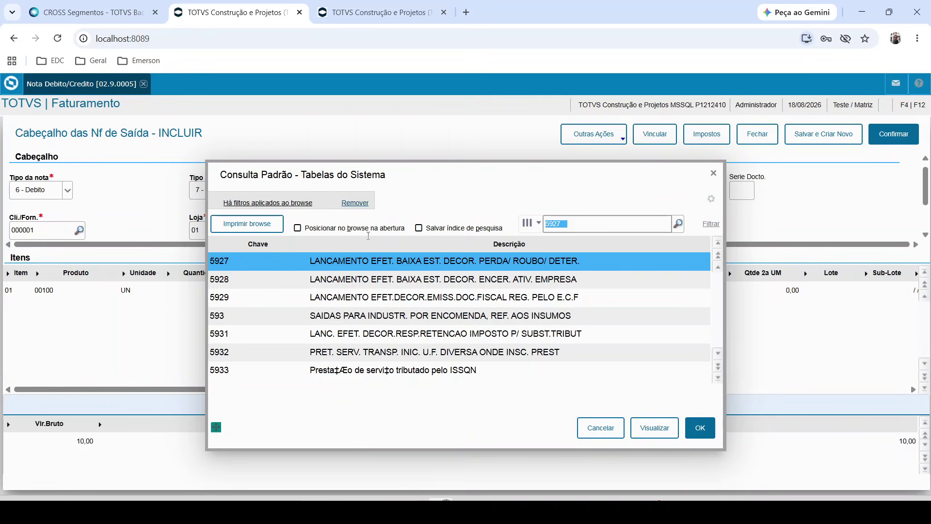
left_click(700, 427)
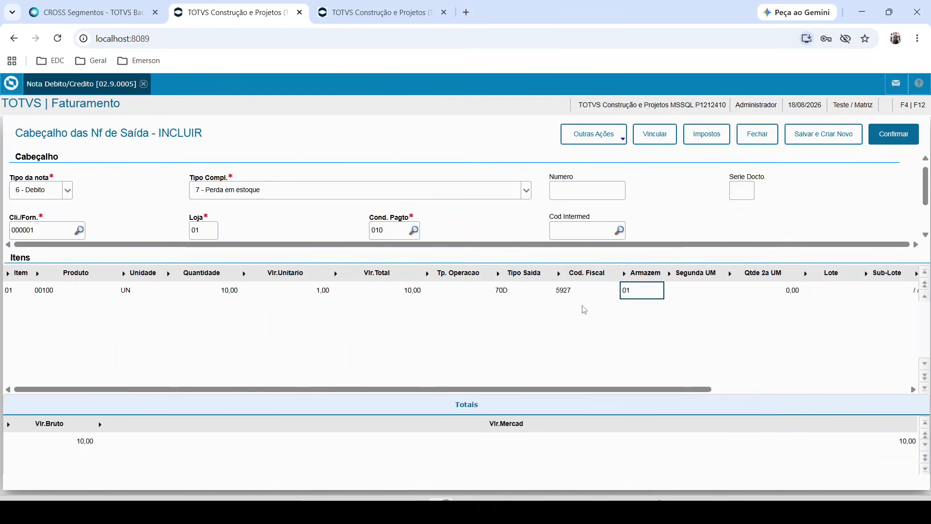
Try to confirm the debit note and leave the form without saving it
left_click(875, 132)
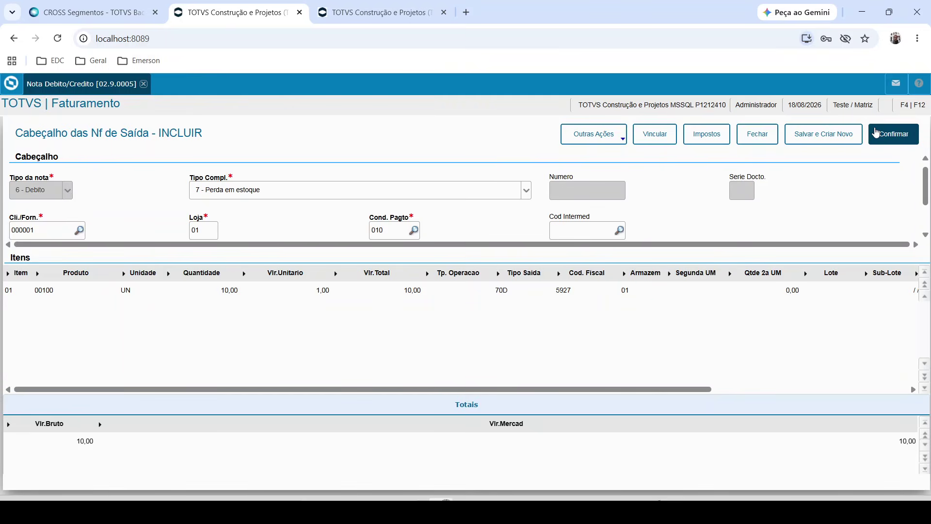
left_click(590, 385)
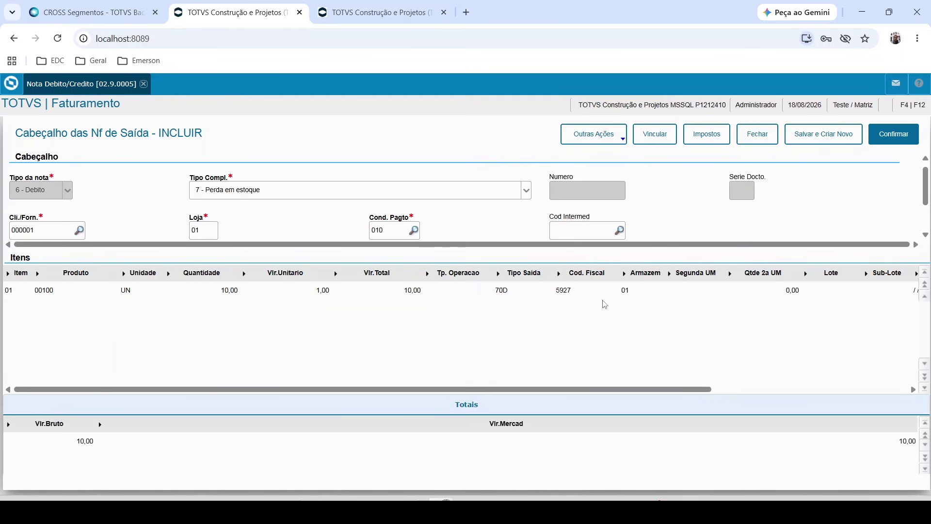
left_click(563, 292)
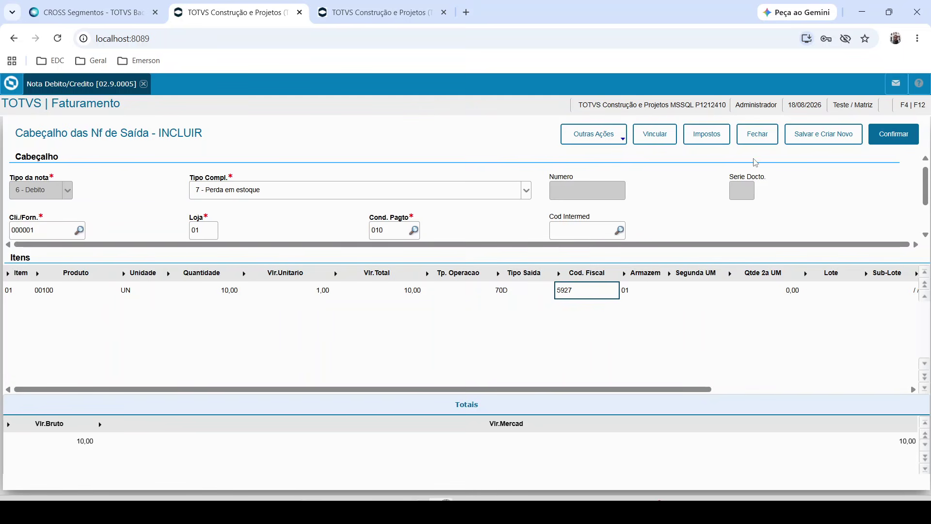
left_click(758, 140)
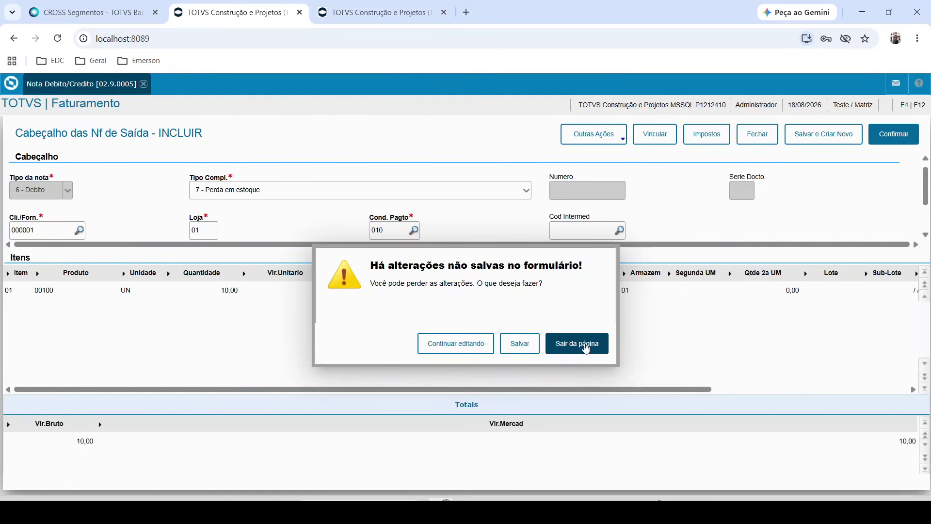
left_click(582, 344)
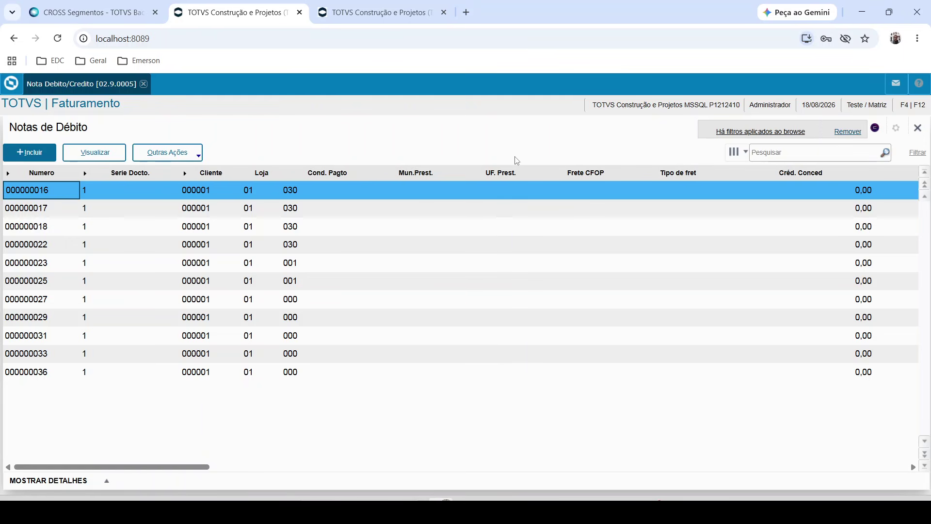
Switch to the Configurador session and open the Parâmetros list of Empresa Teste
left_click(377, 13)
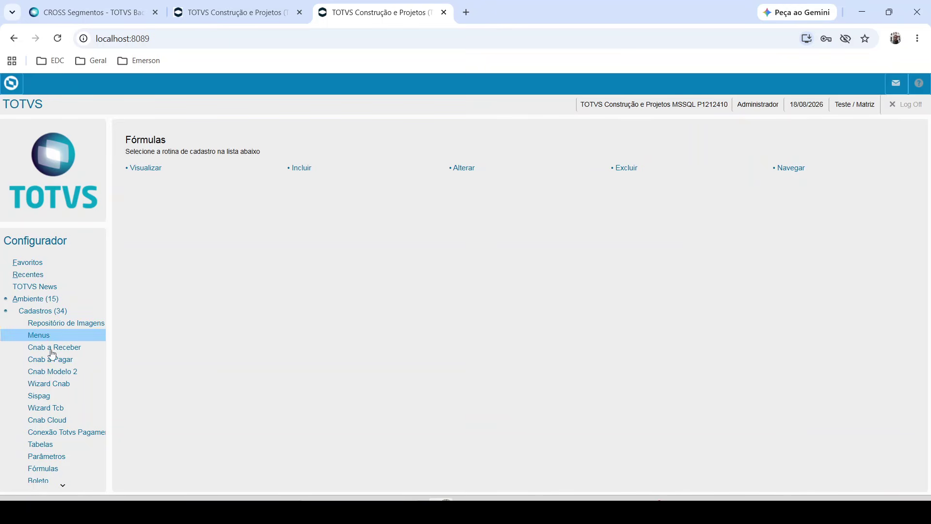
left_click(55, 460)
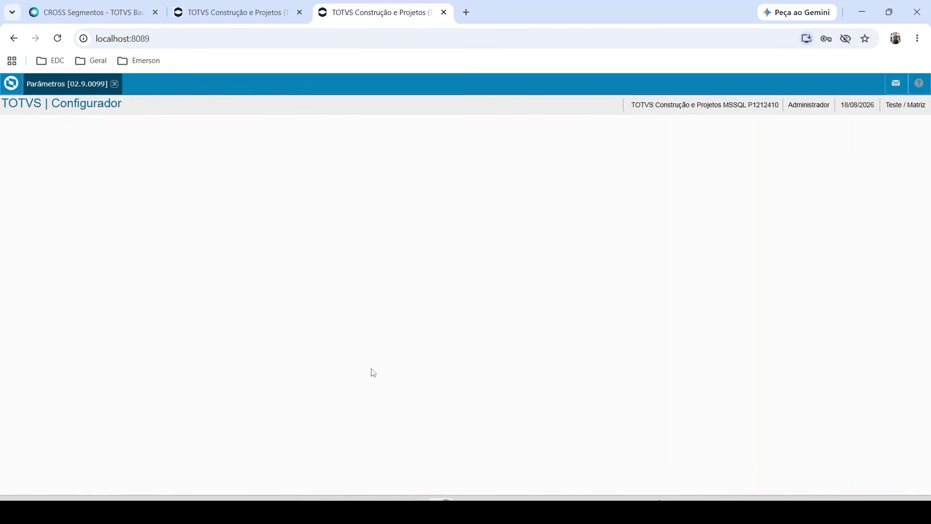
left_click(6, 160)
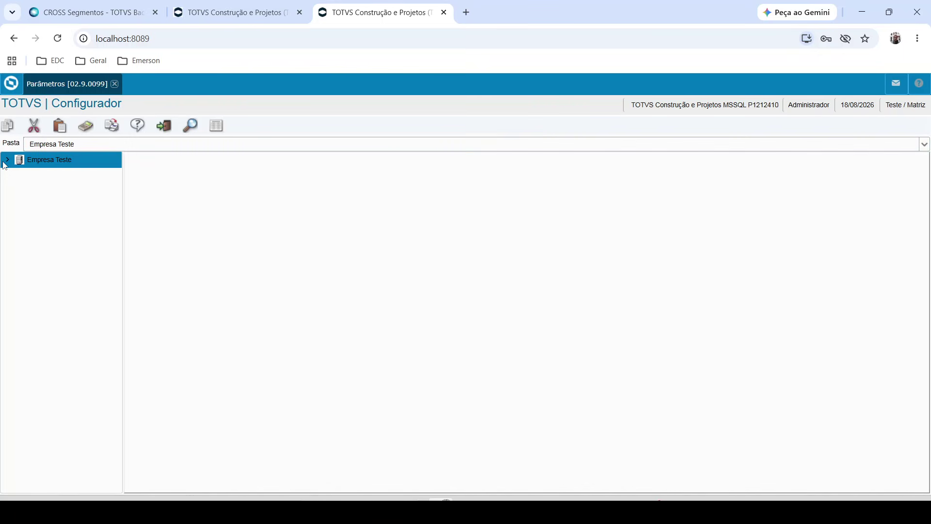
left_click(48, 172)
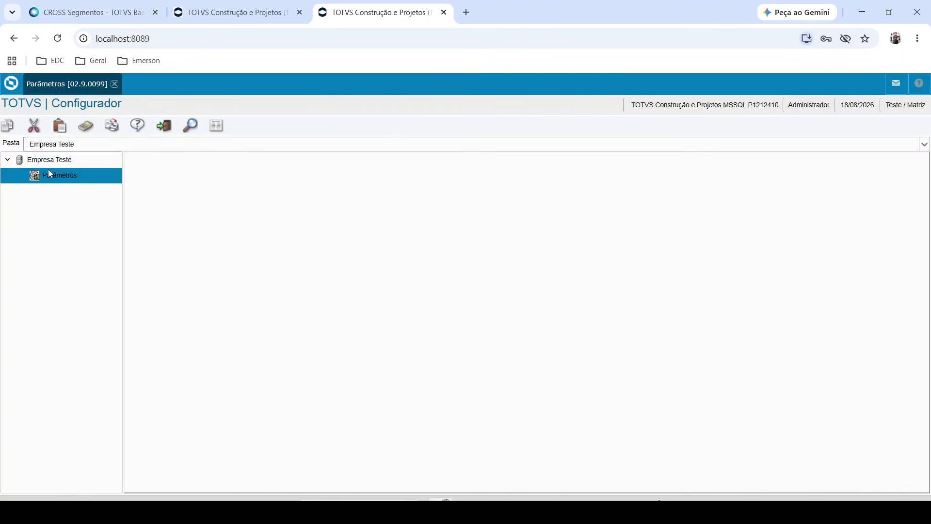
Search the parameters for MV_CFOTES
left_click(190, 125)
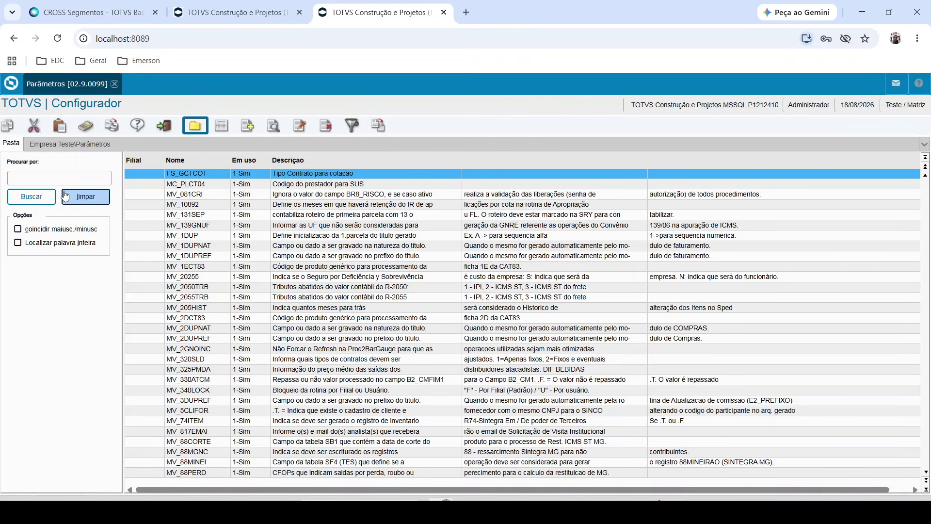
type("MV")
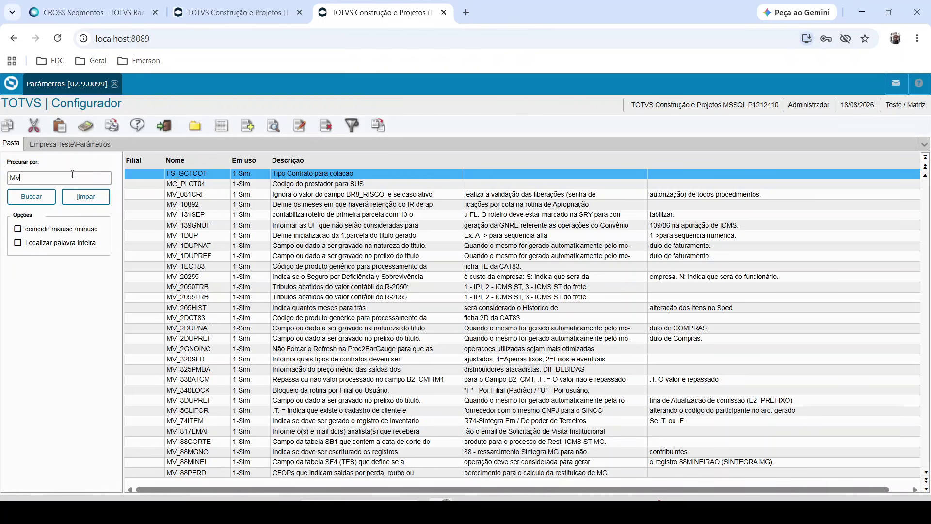
type("_CFOTES")
key("Return")
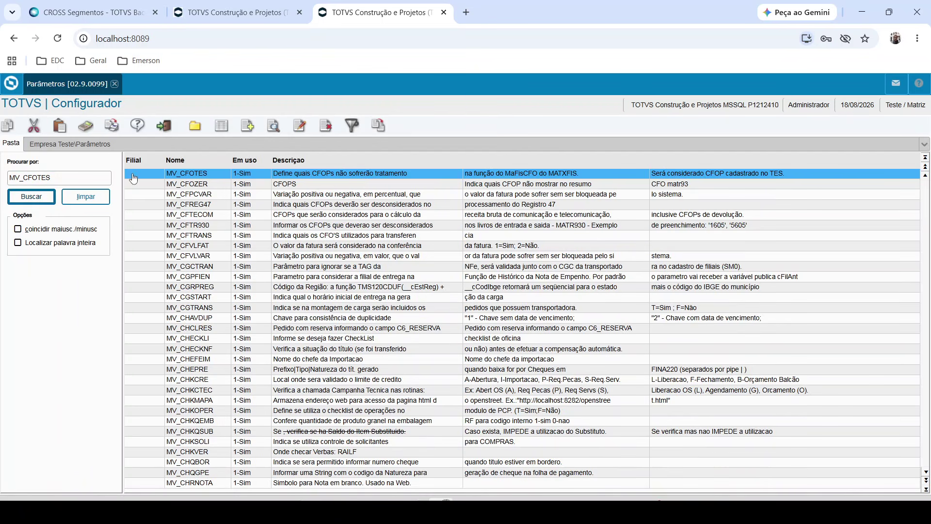
Open parameter MV_CFOTES for editing and review its description texts
left_click(299, 126)
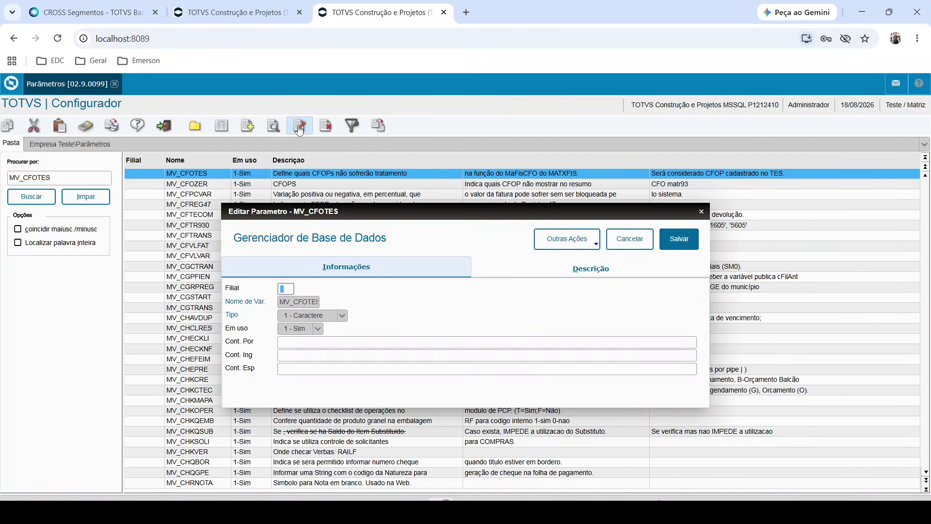
left_click(577, 273)
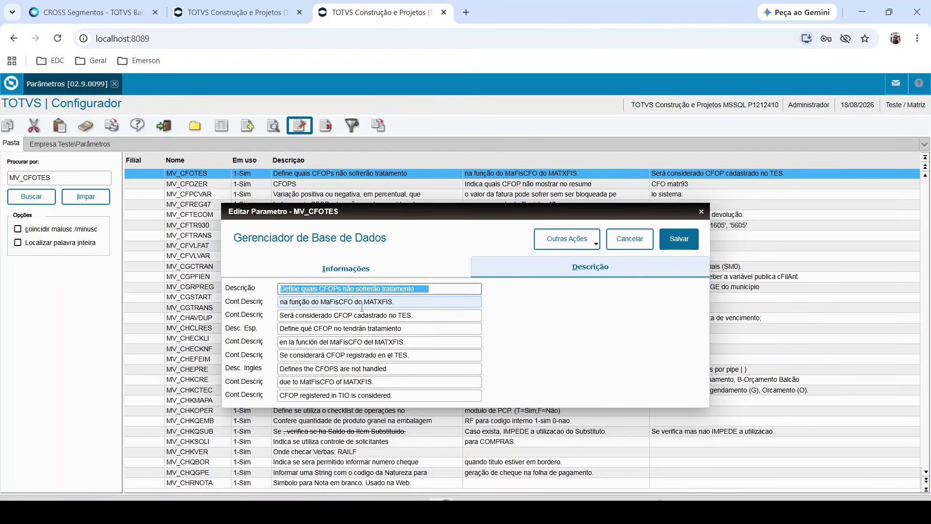
left_click(346, 268)
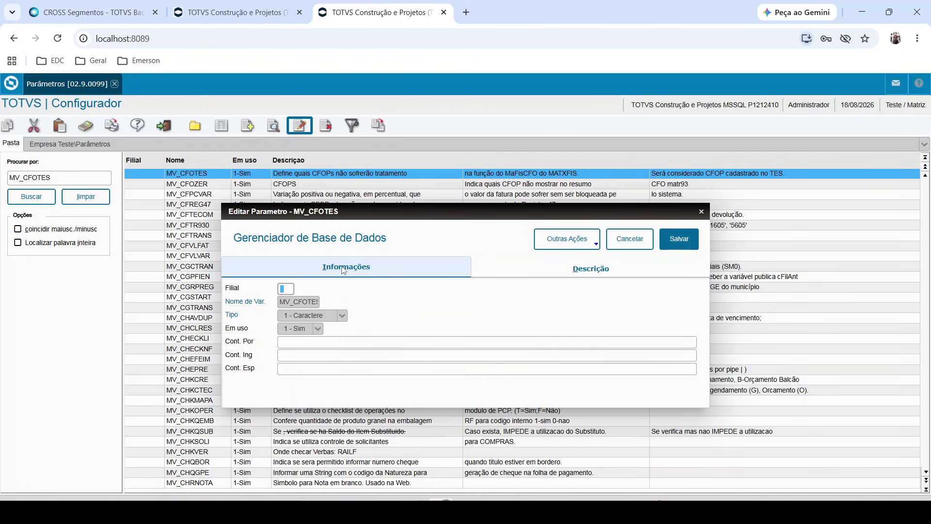
Set the Portuguese content of MV_CFOTES to "5927,5905," and save it without adjusting the other languages
left_click(318, 344)
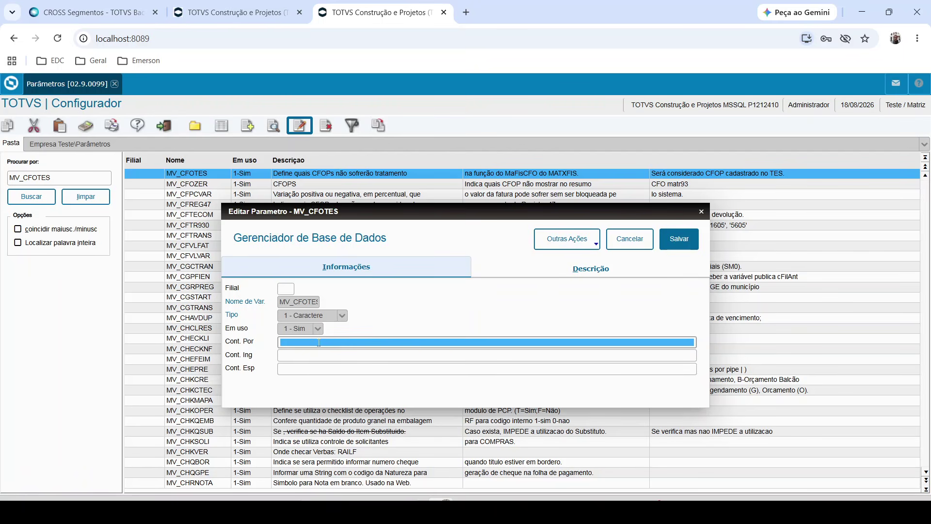
type("59")
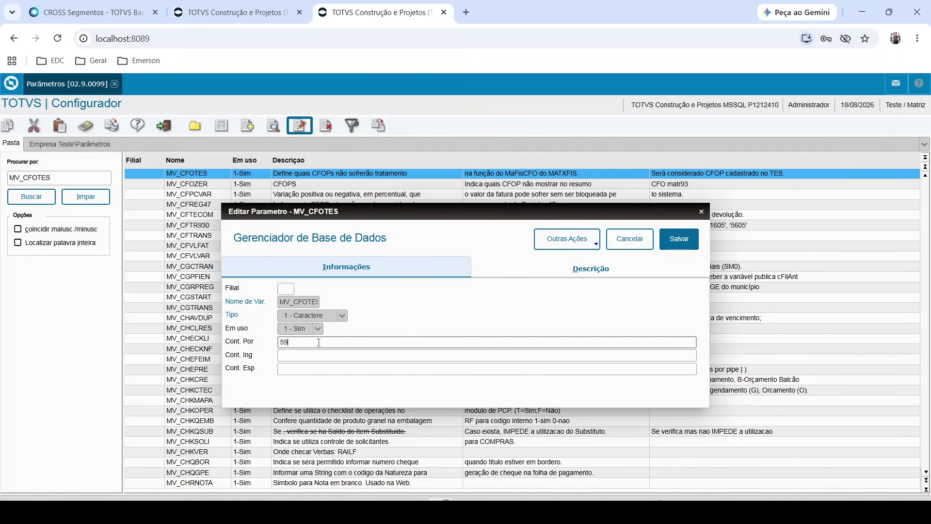
type("27,")
type("5905")
type(",")
left_click(678, 238)
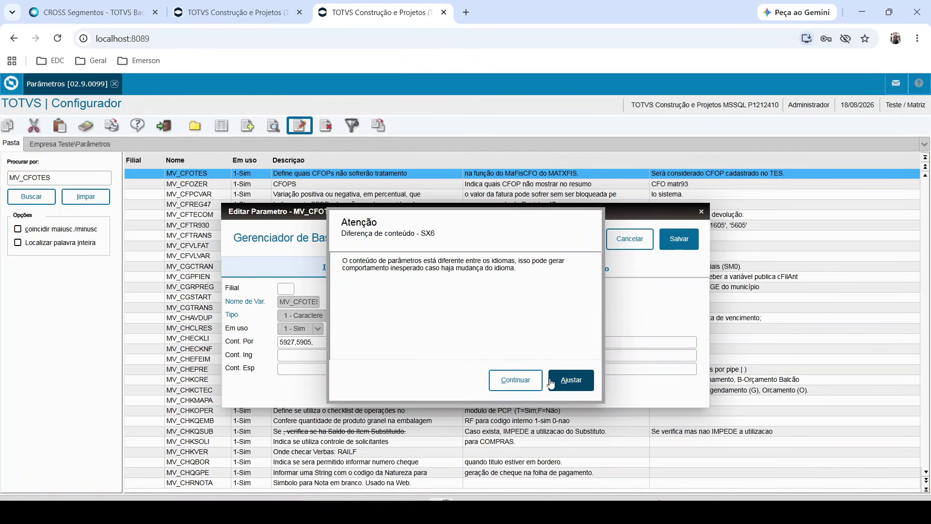
left_click(521, 383)
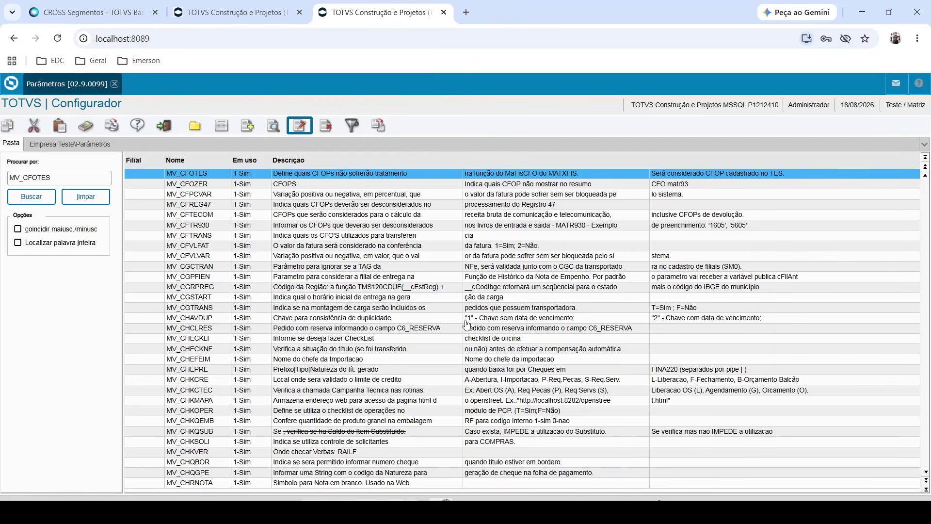
Switch to the Faturamento session, view the last debit note in the list and check its item's Cod. Fiscal
left_click(233, 12)
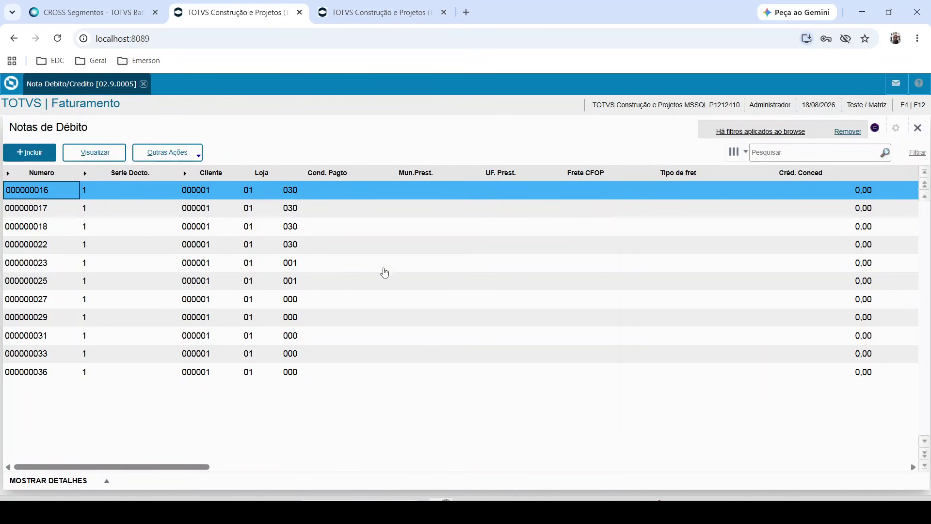
left_click(111, 372)
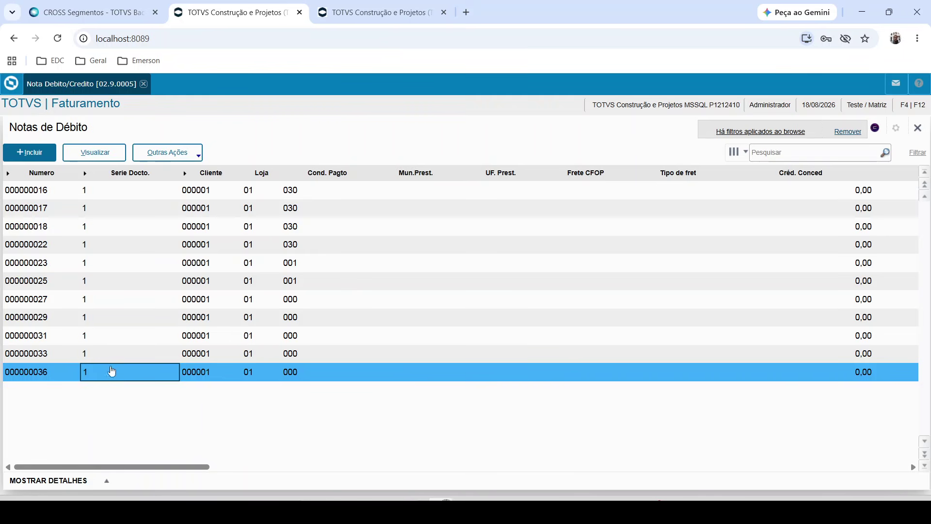
left_click(109, 155)
left_click(565, 294)
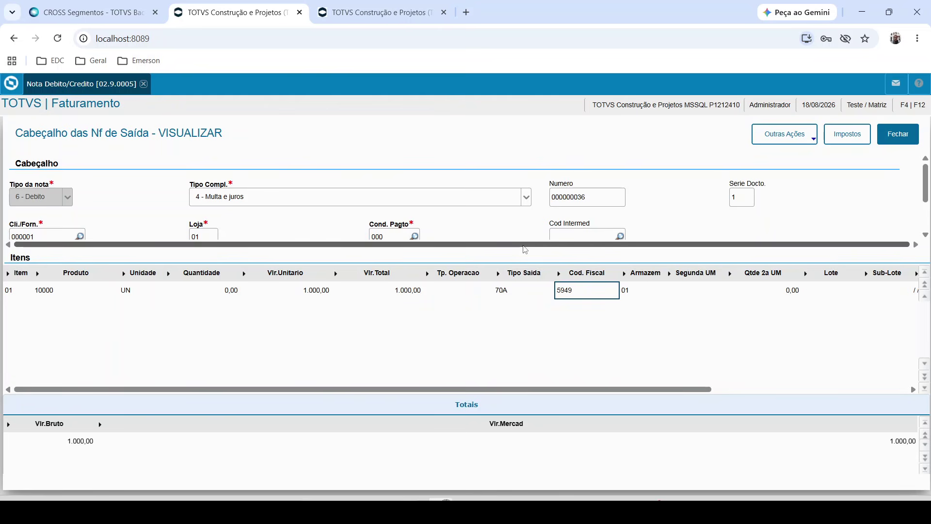
Return to the Configurador session, reopen parameter MV_CFOTES and review its description texts and saved content
left_click(378, 13)
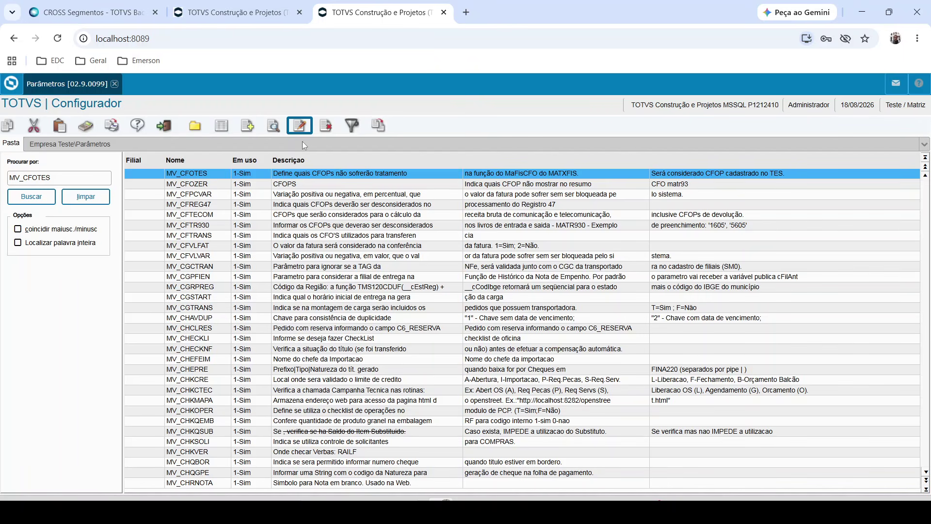
left_click(299, 125)
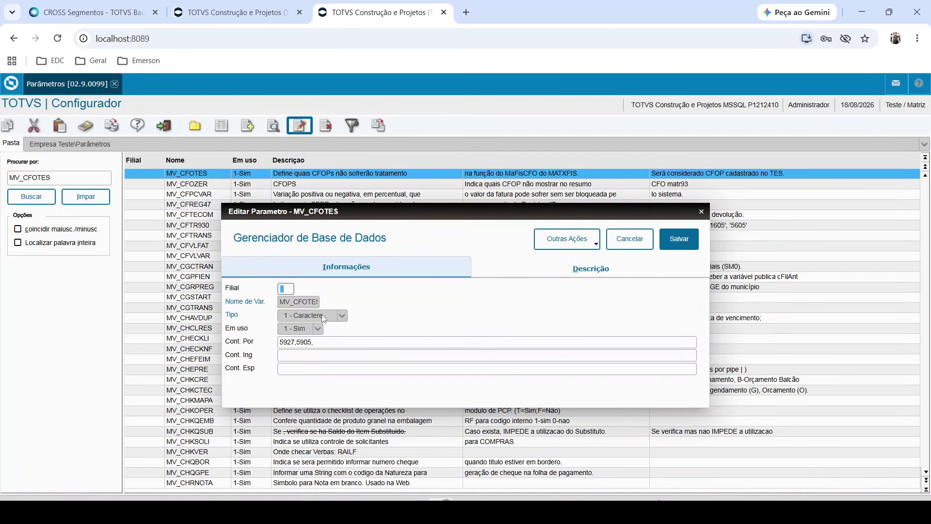
left_click(580, 272)
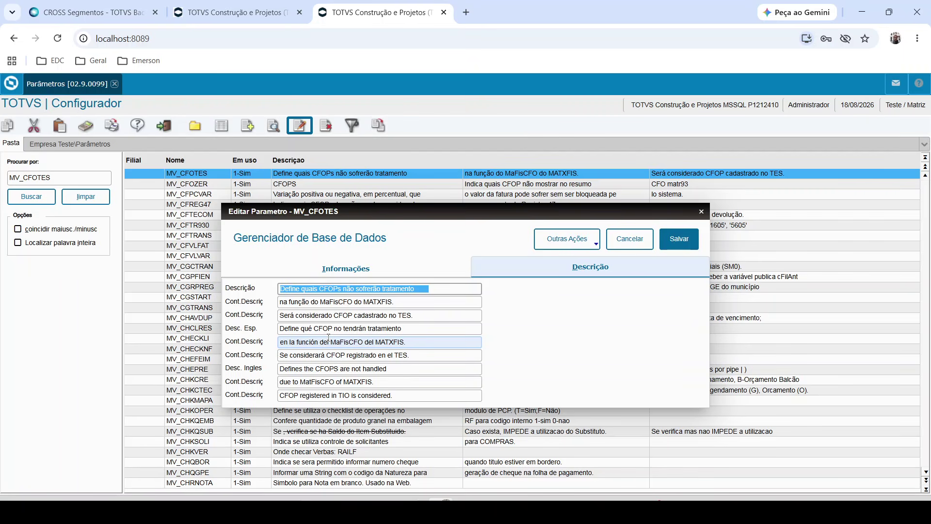
left_click(346, 268)
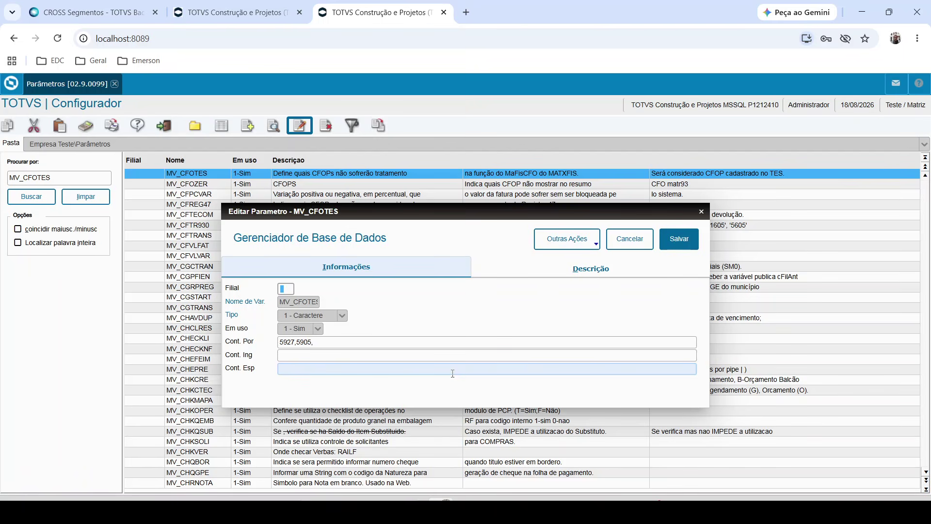